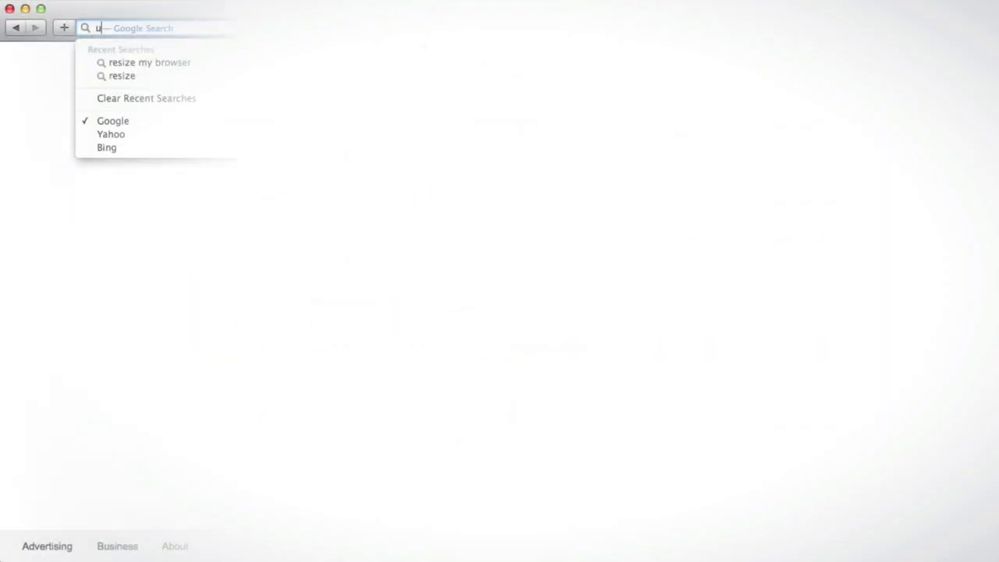
Load universityname.sona-systems.com and log in with the participant's user ID and password
{"action": "type", "text": "universityname.sona-systems.com"}
{"action": "key", "text": "Return"}
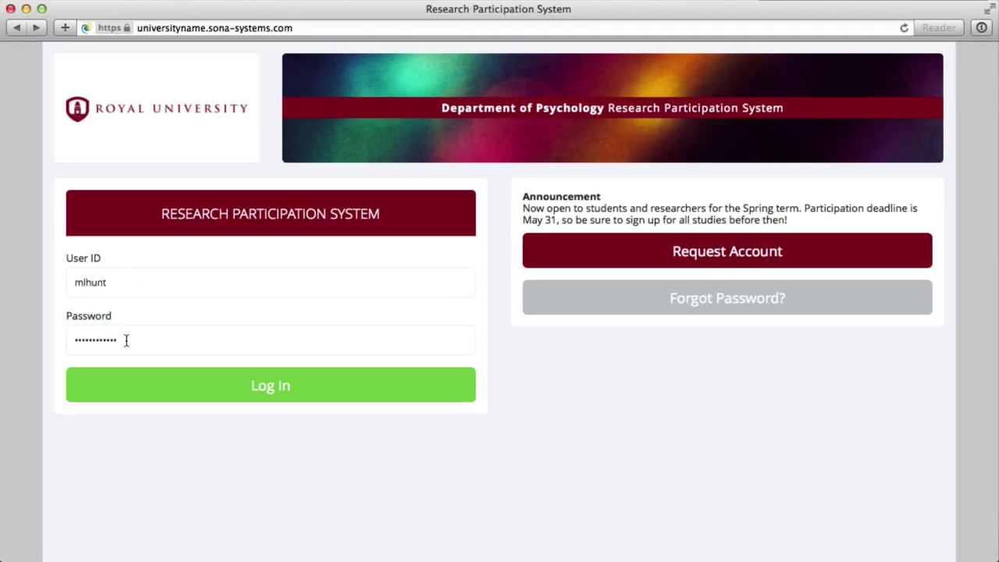
{"action": "left_click", "coordinate": [176, 383]}
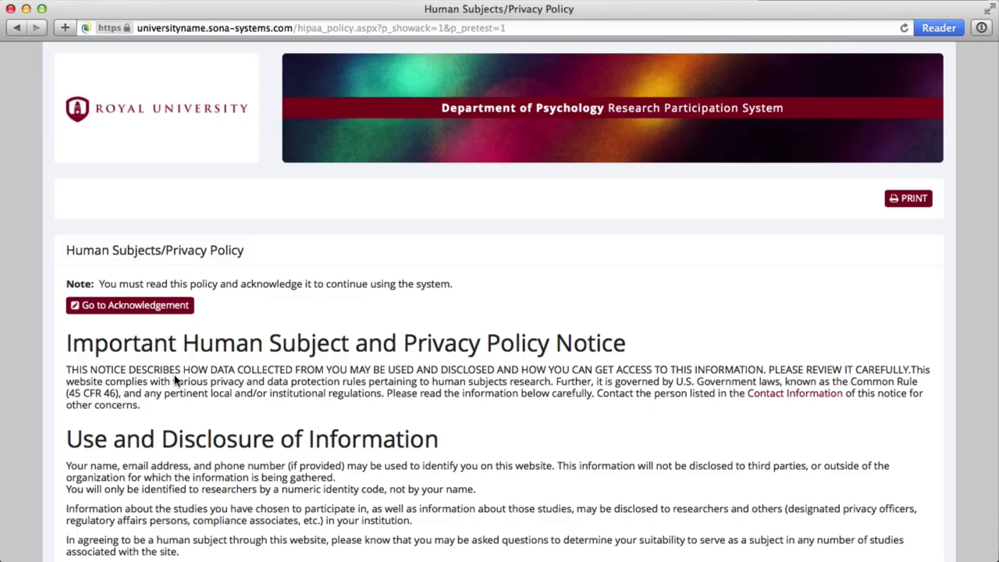
Read to the end of the Human Subjects/Privacy Policy and answer Yes to agree
{"action": "scroll", "coordinate": [176, 380], "scroll_direction": "down", "scroll_amount": 3}
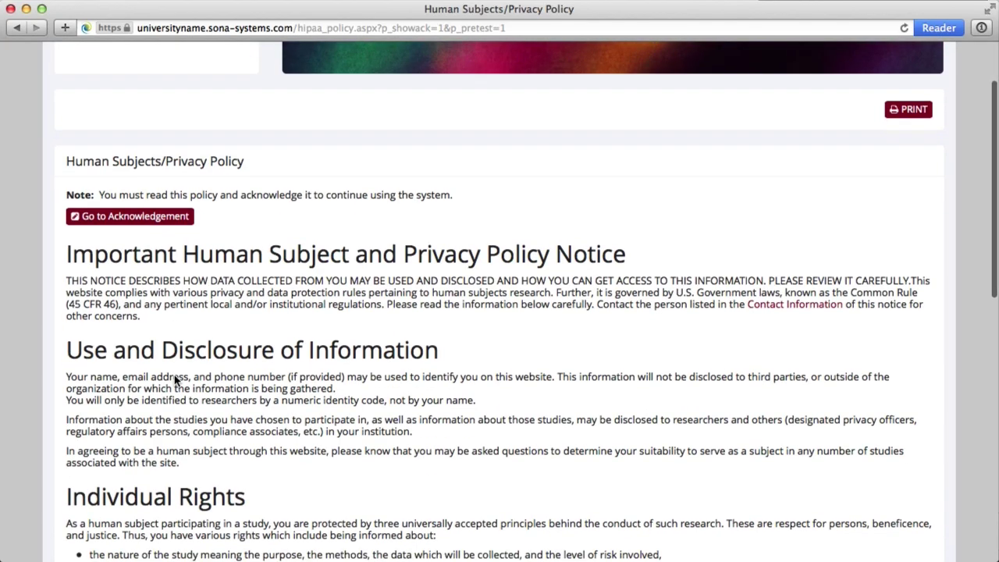
{"action": "scroll", "coordinate": [176, 380], "scroll_direction": "down", "scroll_amount": 3}
{"action": "scroll", "coordinate": [177, 380], "scroll_direction": "down", "scroll_amount": 15}
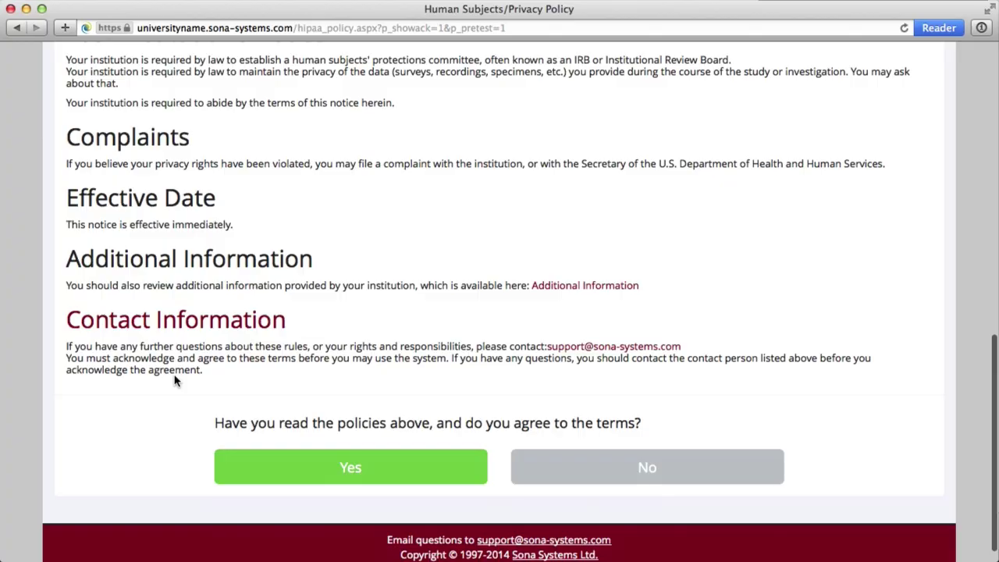
{"action": "left_click", "coordinate": [355, 467]}
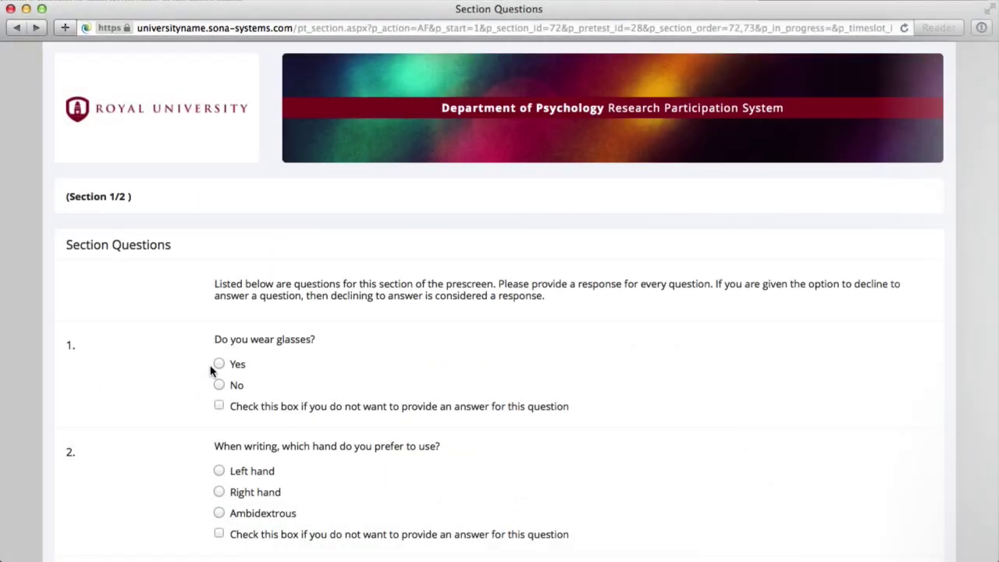
Answer Section 1: glasses Yes, left hand, strongly disagree on alcohol, forgetting evenings a few times a week
{"action": "left_click", "coordinate": [219, 364]}
{"action": "scroll", "coordinate": [229, 419], "scroll_direction": "down", "scroll_amount": 1}
{"action": "left_click", "coordinate": [218, 433]}
{"action": "scroll", "coordinate": [283, 367], "scroll_direction": "down", "scroll_amount": 6}
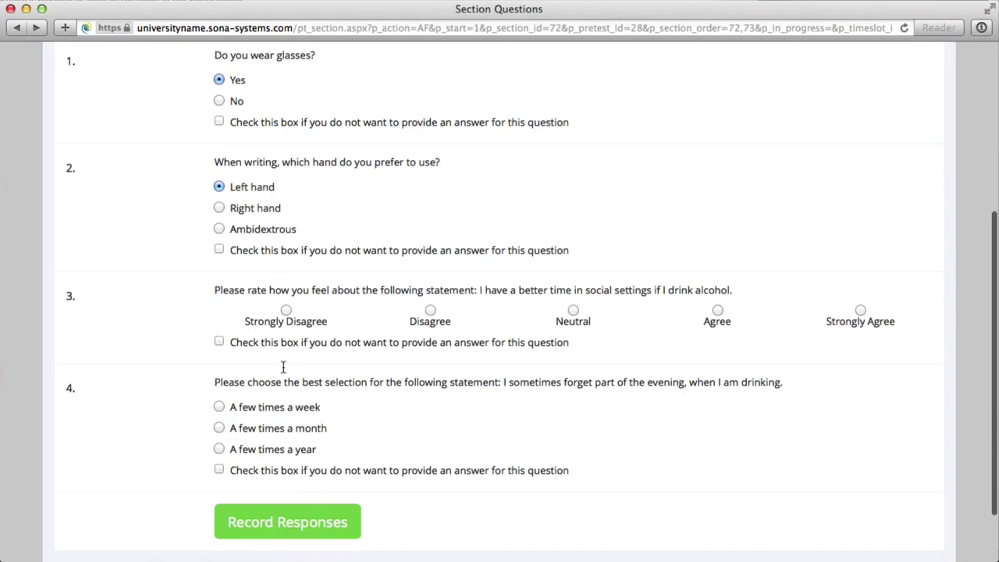
{"action": "left_click", "coordinate": [285, 310]}
{"action": "left_click", "coordinate": [220, 407]}
{"action": "left_click", "coordinate": [285, 523]}
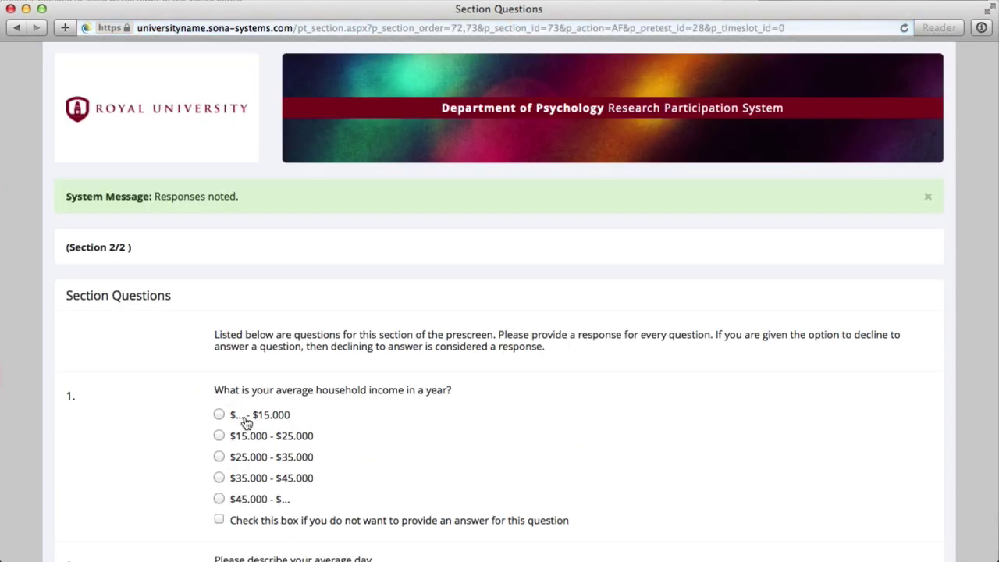
Choose income $15.000 - $25.000, enter 'NONE' for the average day question, and submit Section 2
{"action": "left_click", "coordinate": [218, 436]}
{"action": "scroll", "coordinate": [218, 437], "scroll_direction": "down", "scroll_amount": 3}
{"action": "left_click", "coordinate": [233, 454]}
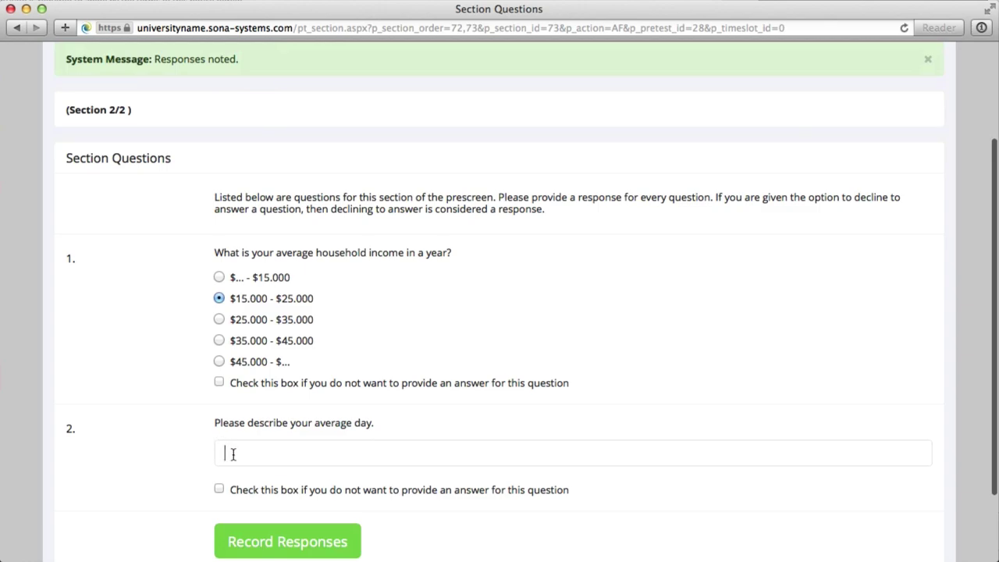
{"action": "type", "text": "NONE"}
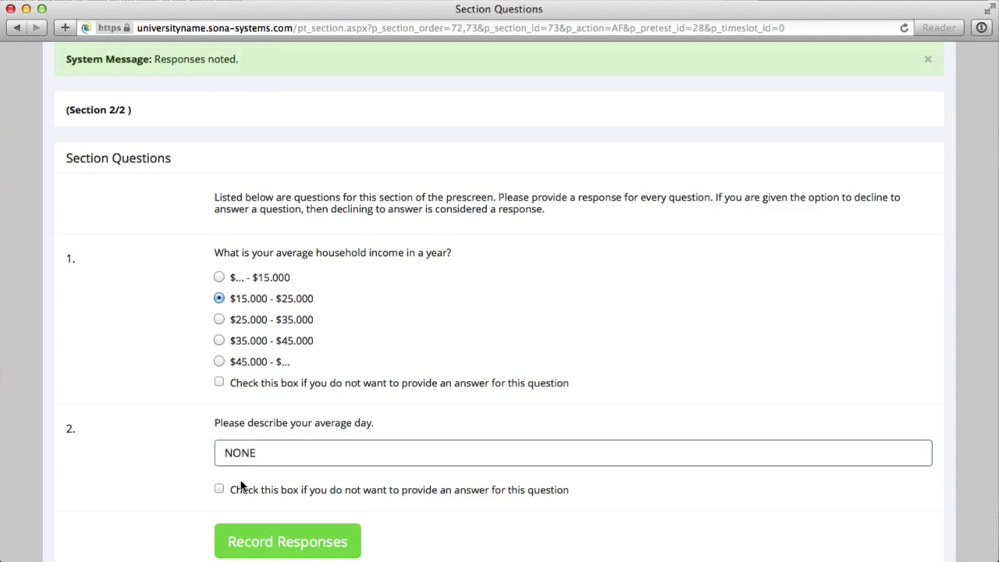
{"action": "scroll", "coordinate": [257, 539], "scroll_direction": "down", "scroll_amount": 1}
{"action": "left_click", "coordinate": [256, 537]}
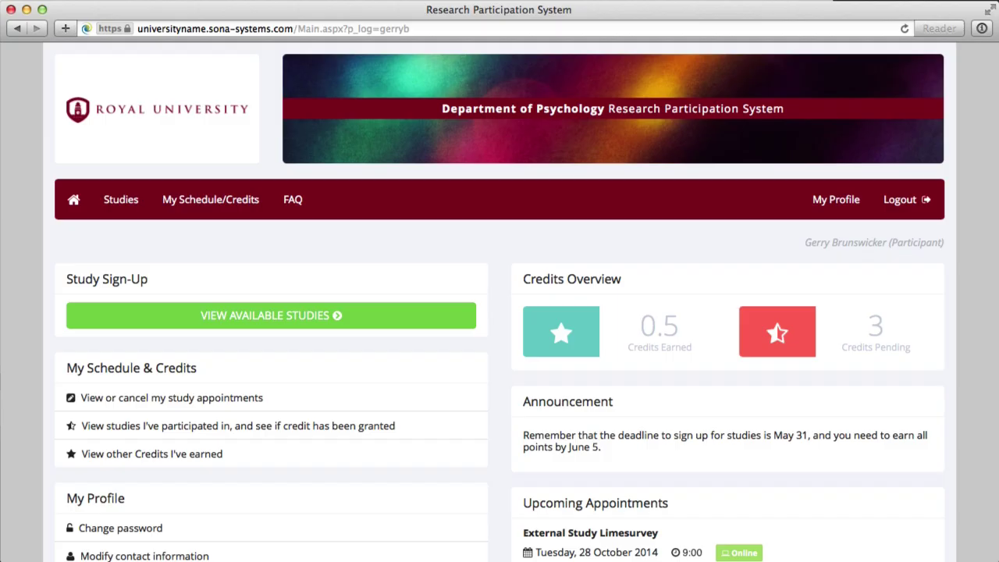
Scroll down the All Studies list to review timeslot availability and eligibility
{"action": "scroll", "coordinate": [500, 312], "scroll_direction": "down", "scroll_amount": 5}
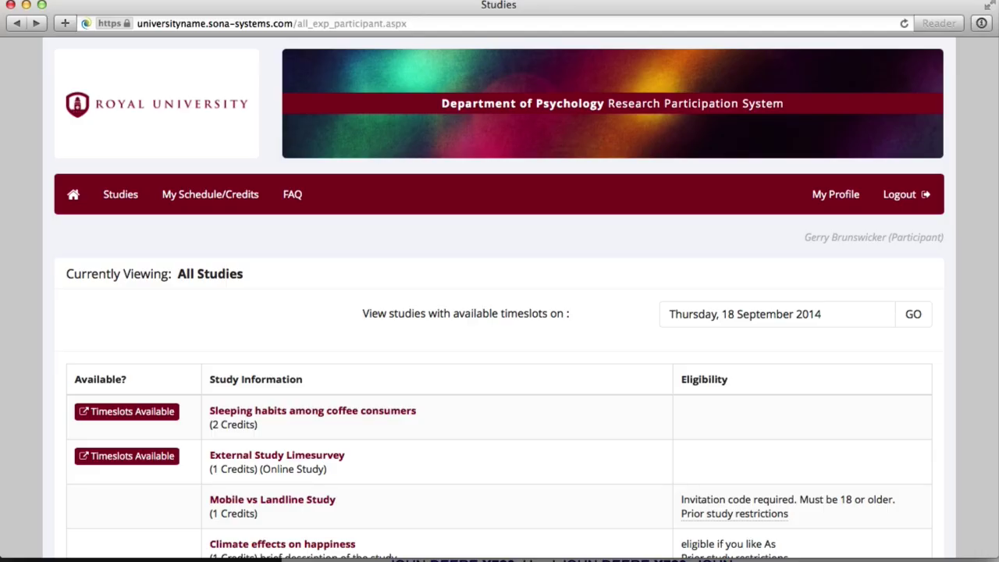
Set the timeslot date to 19 September using the date picker
{"action": "scroll", "coordinate": [500, 296], "scroll_direction": "down", "scroll_amount": 5}
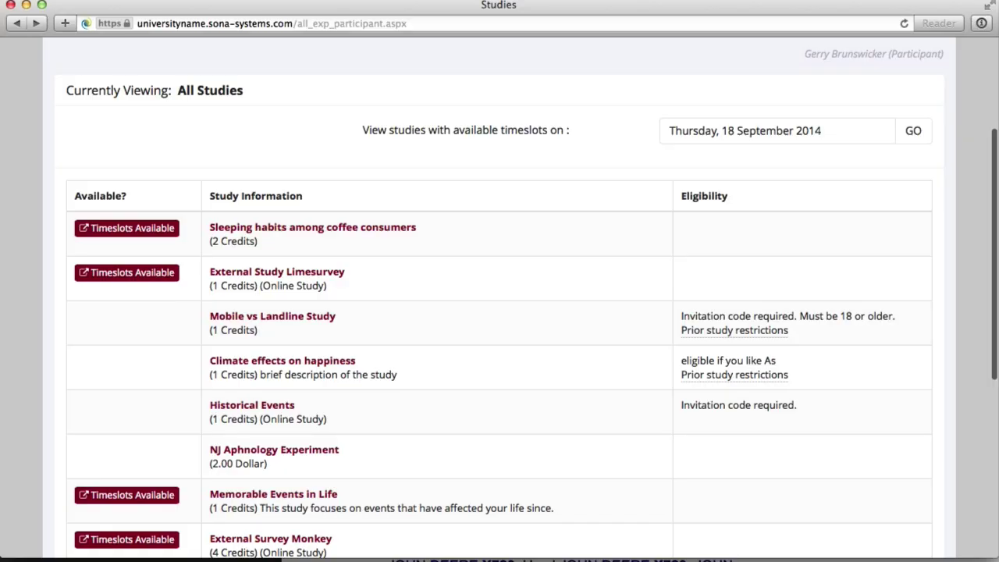
{"action": "left_click", "coordinate": [777, 131]}
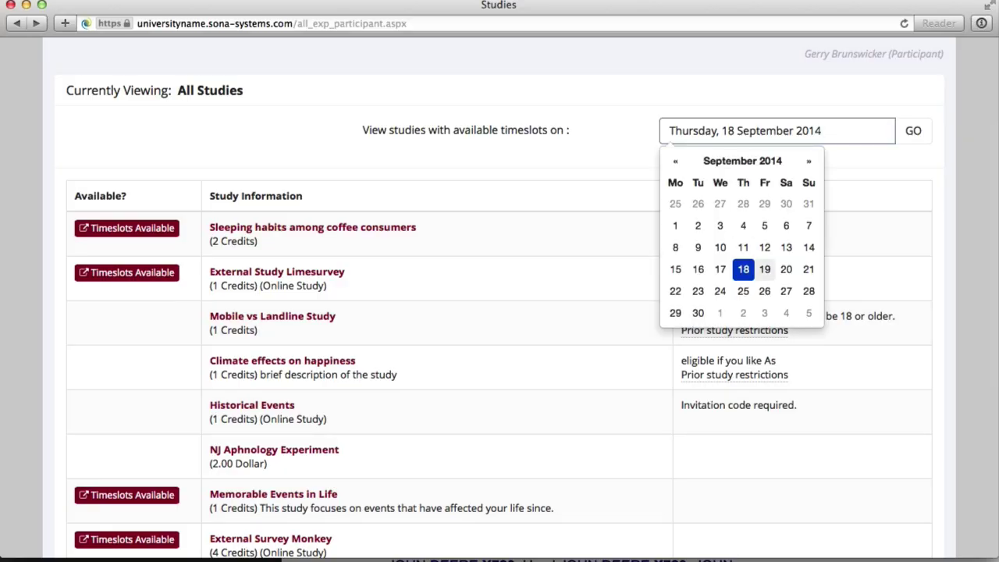
{"action": "left_click", "coordinate": [764, 269]}
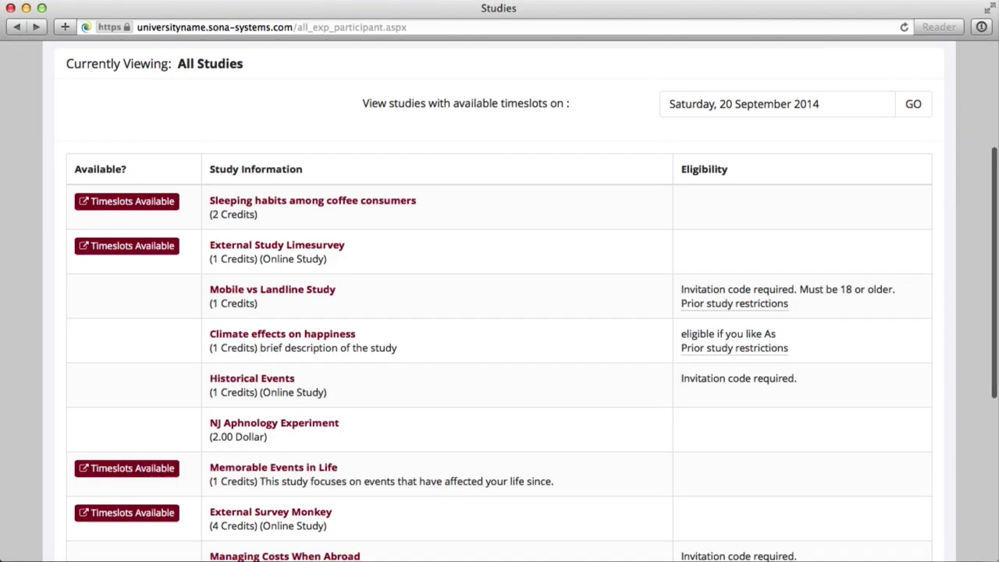
Add Hebrew Class and Sociology 2300 to the selected courses
{"action": "scroll", "coordinate": [499, 312], "scroll_direction": "down", "scroll_amount": 5}
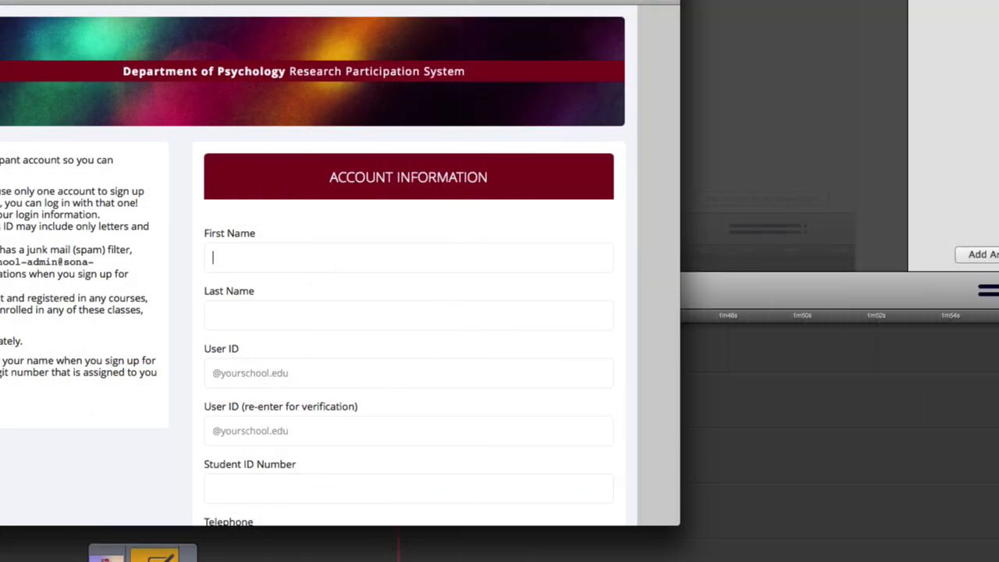
{"action": "scroll", "coordinate": [341, 266], "scroll_direction": "down", "scroll_amount": 5}
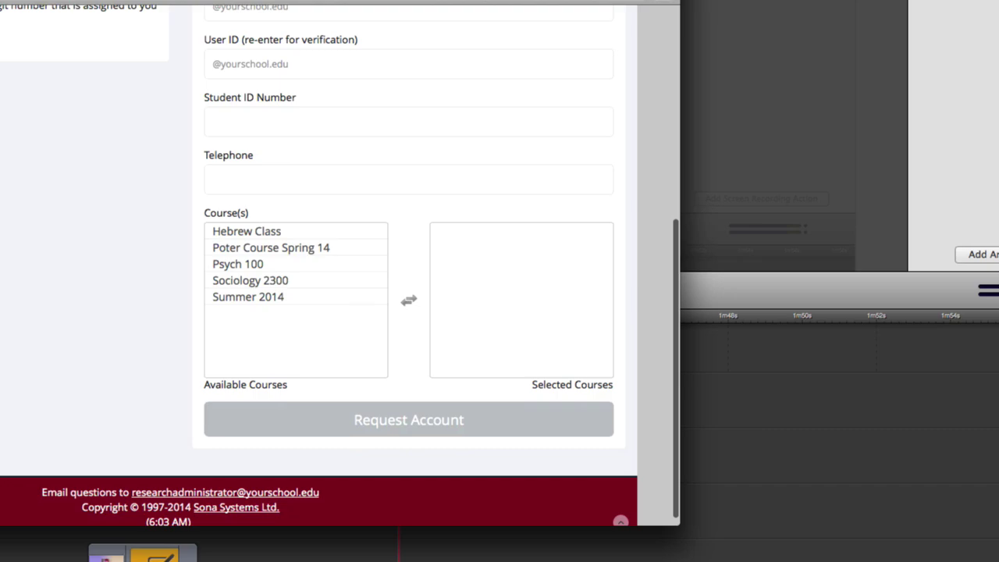
{"action": "double_click", "coordinate": [247, 231]}
{"action": "double_click", "coordinate": [250, 264]}
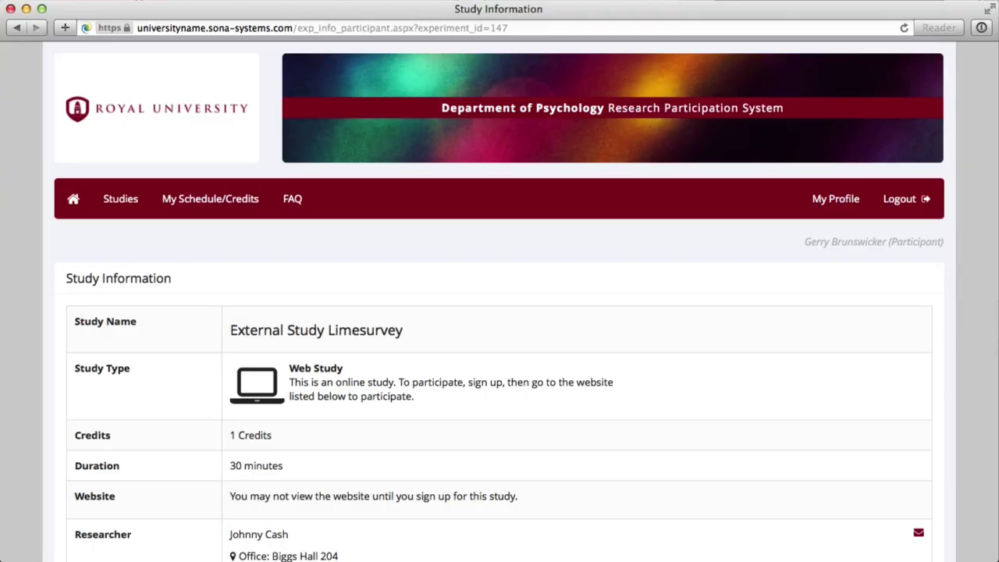
Scroll down the External Study Limesurvey page toward its timeslots
{"action": "scroll", "coordinate": [499, 304], "scroll_direction": "down", "scroll_amount": 4}
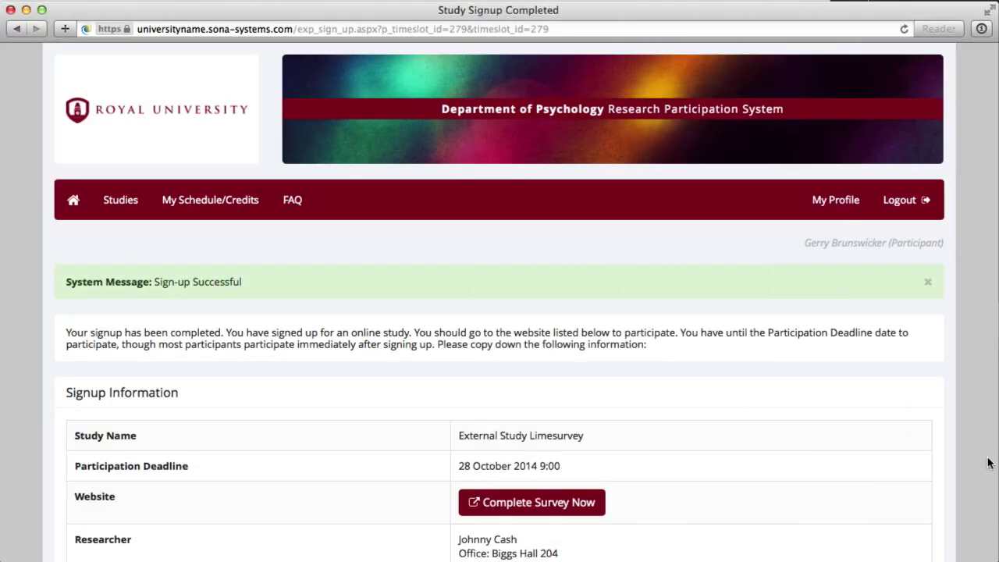
Scroll through the sign-up confirmation to review the researcher and principal investigator details
{"action": "scroll", "coordinate": [987, 464], "scroll_direction": "down", "scroll_amount": 5}
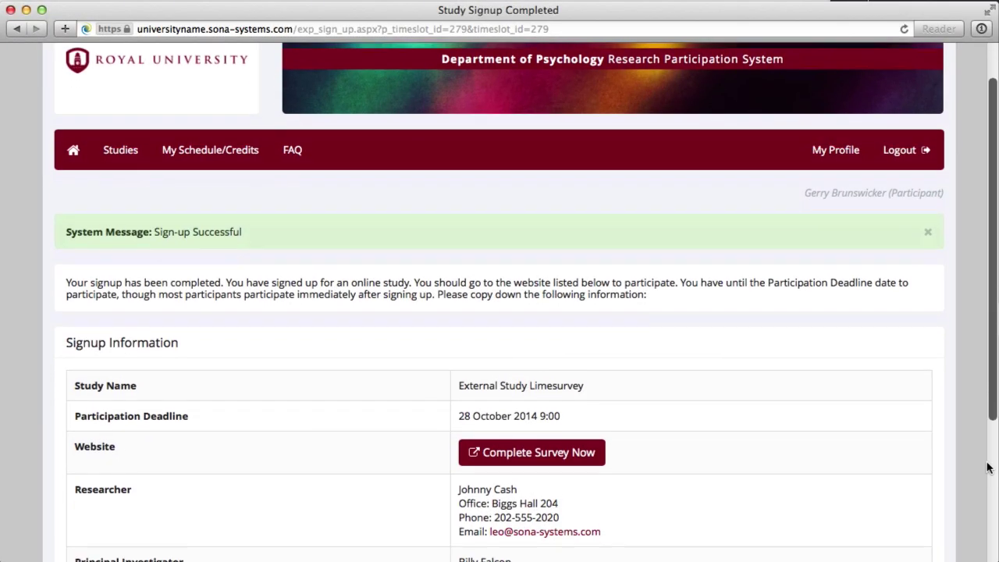
{"action": "scroll", "coordinate": [987, 468], "scroll_direction": "down", "scroll_amount": 3}
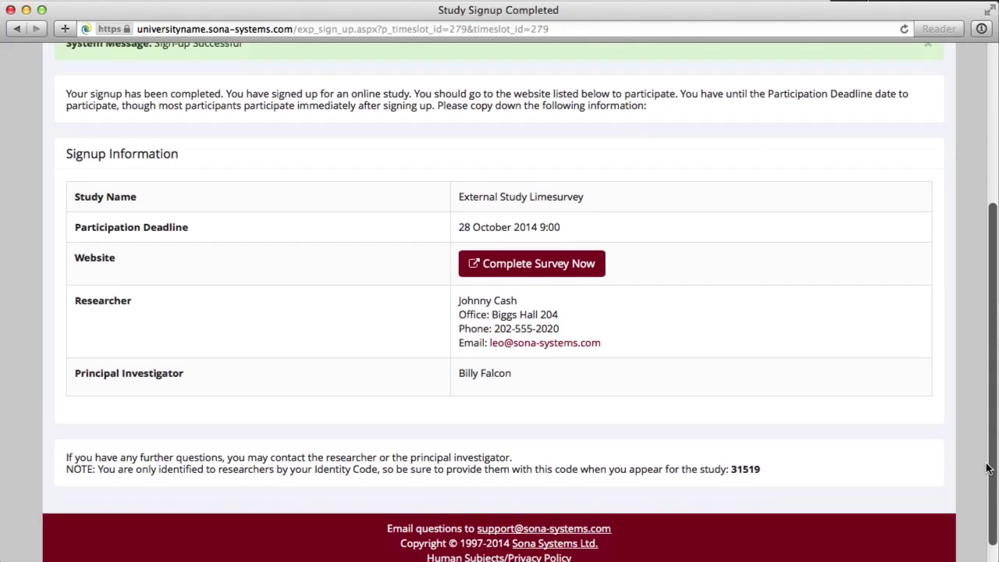